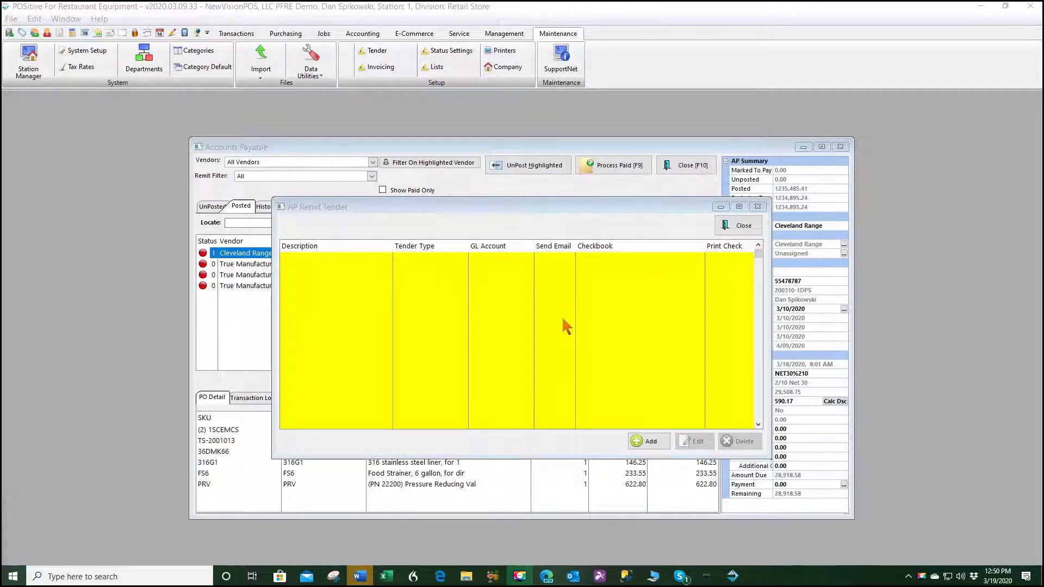
Close the empty AP Remit Tender list, reopen it from Maintenance > Tender, and close it again
left_click(741, 231)
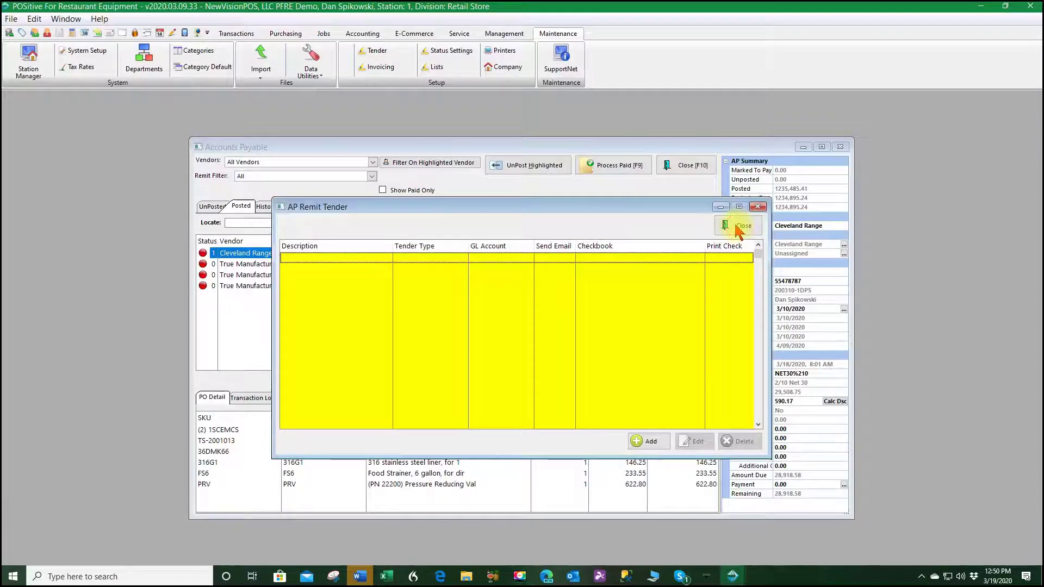
left_click(740, 231)
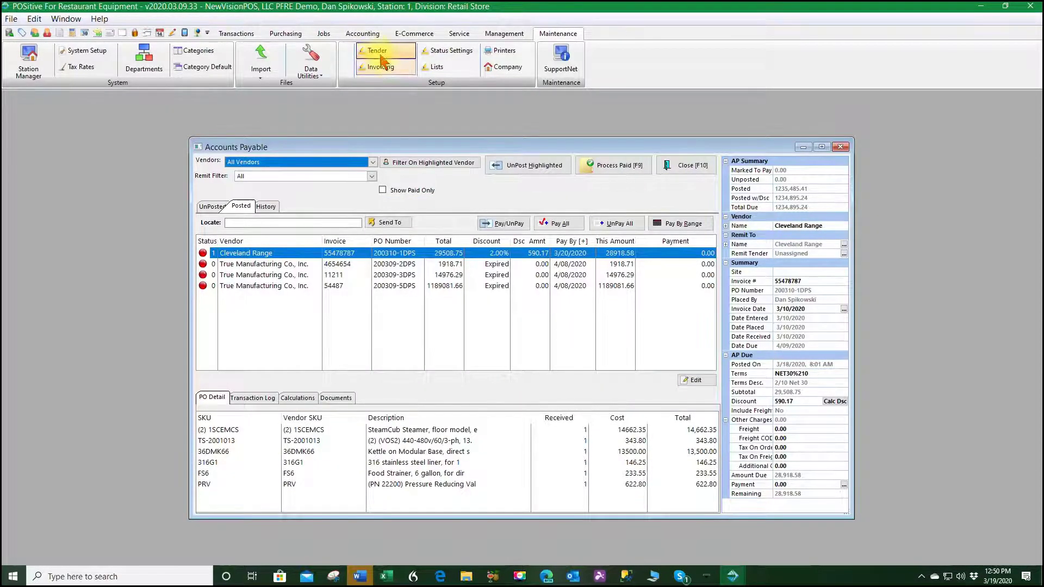
left_click(378, 52)
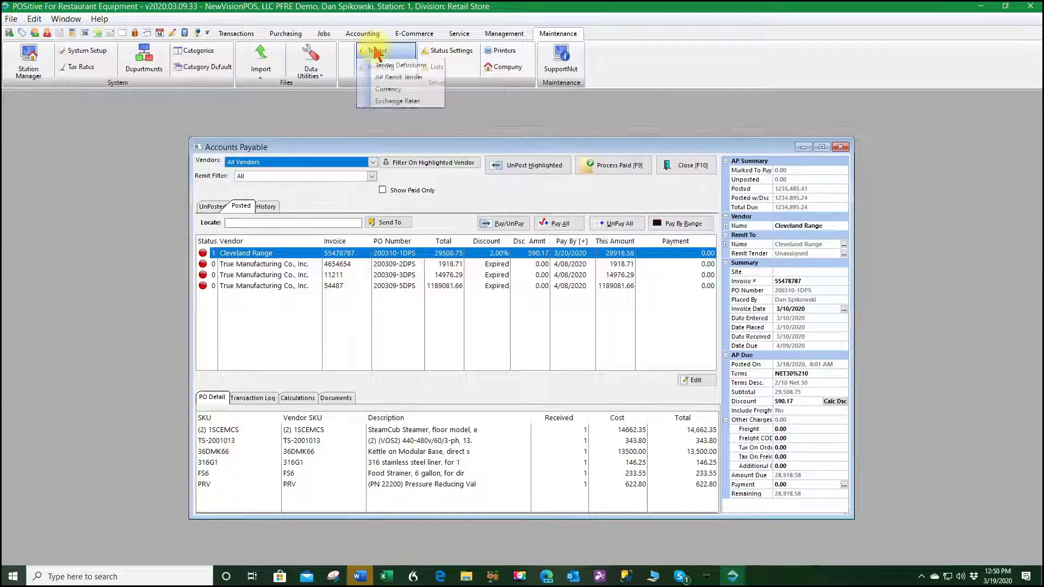
left_click(393, 77)
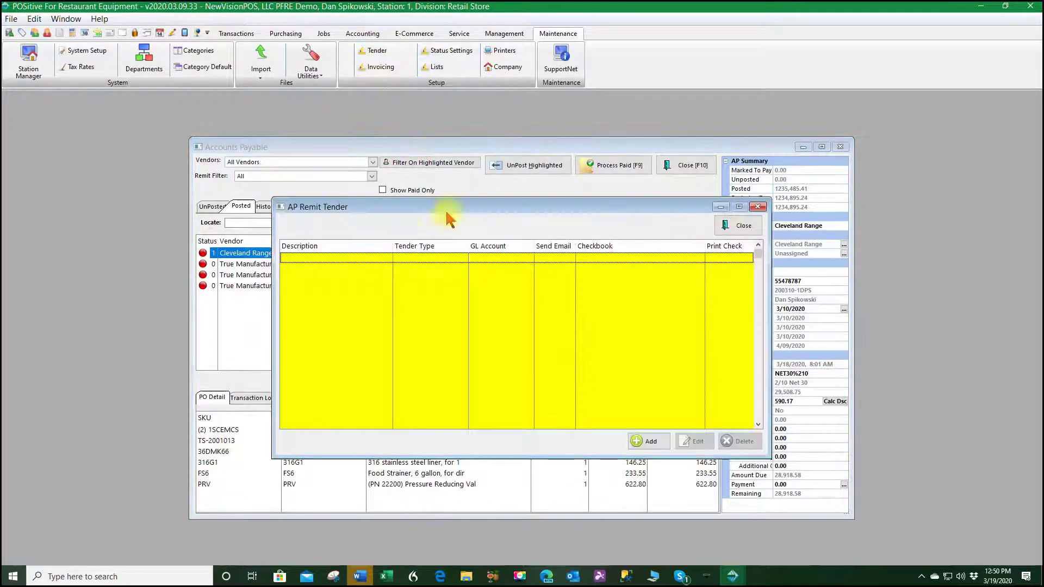
left_click(744, 228)
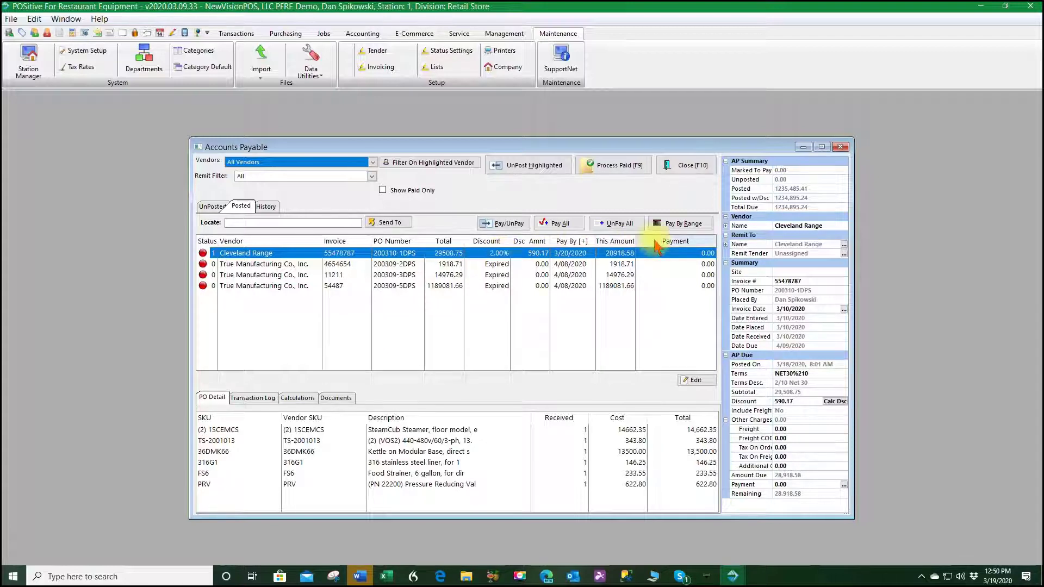
left_click(580, 266)
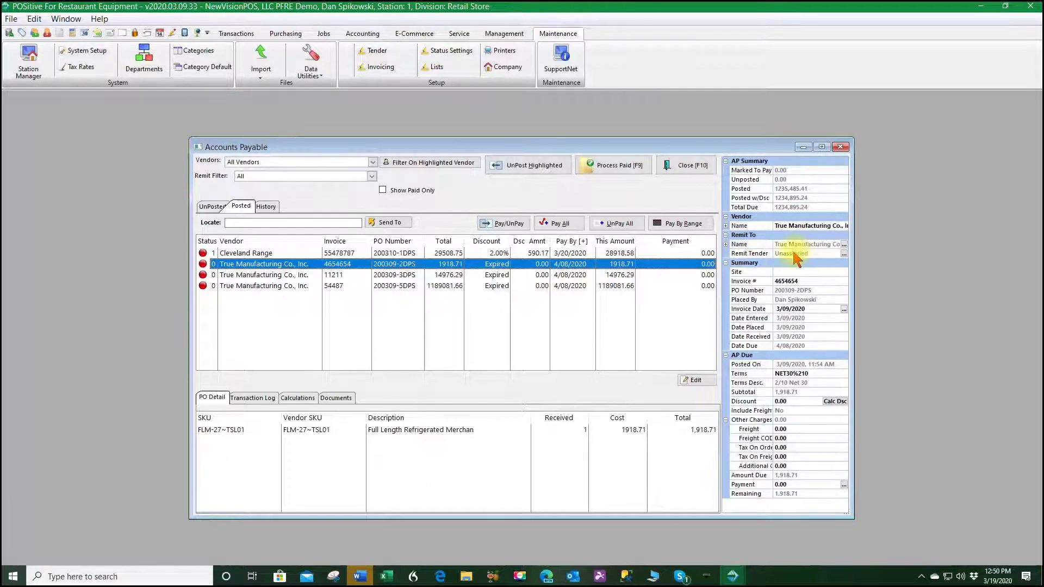
left_click(843, 254)
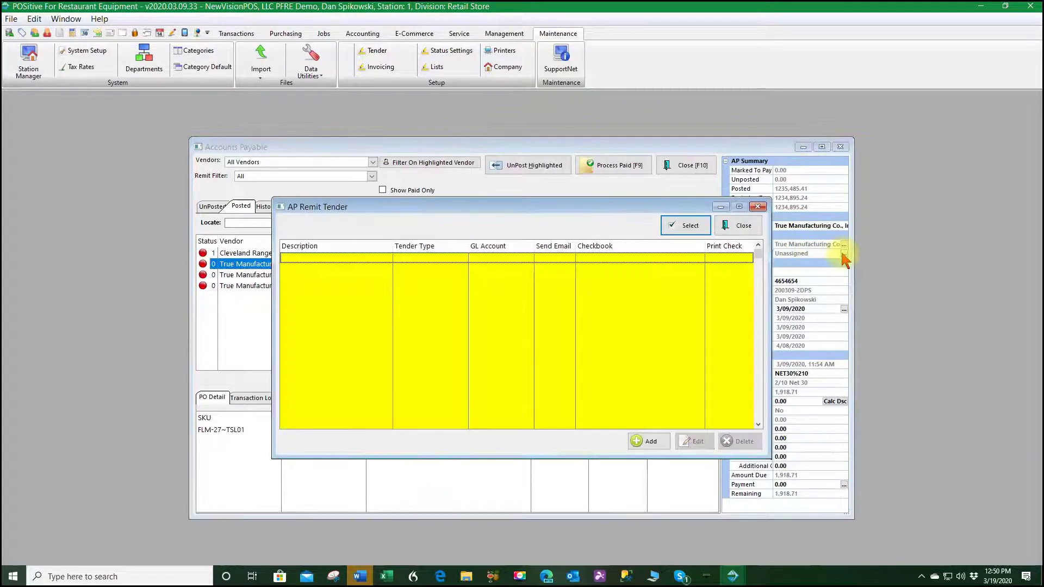
left_click(743, 225)
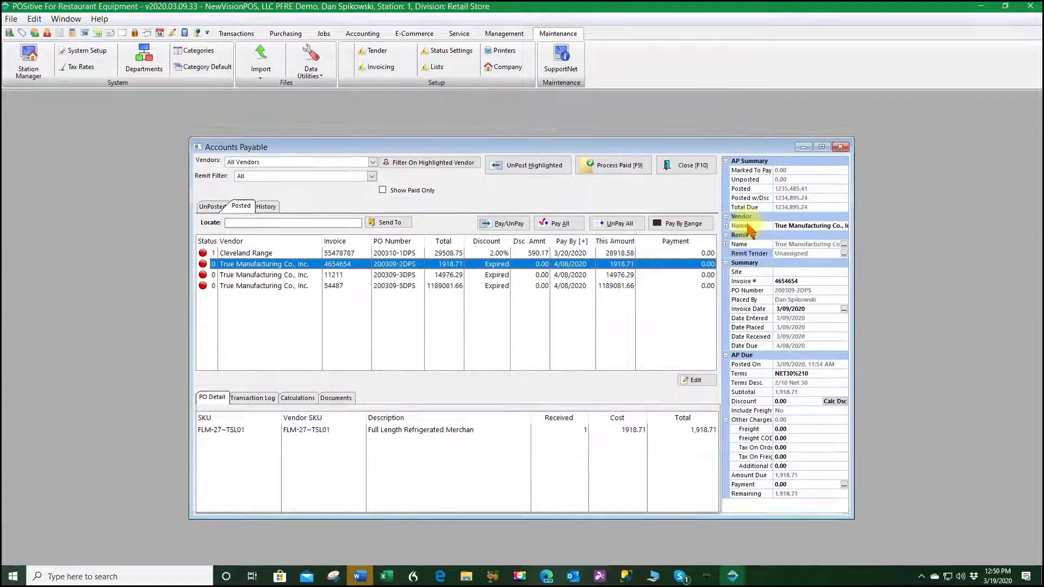
left_click(576, 276)
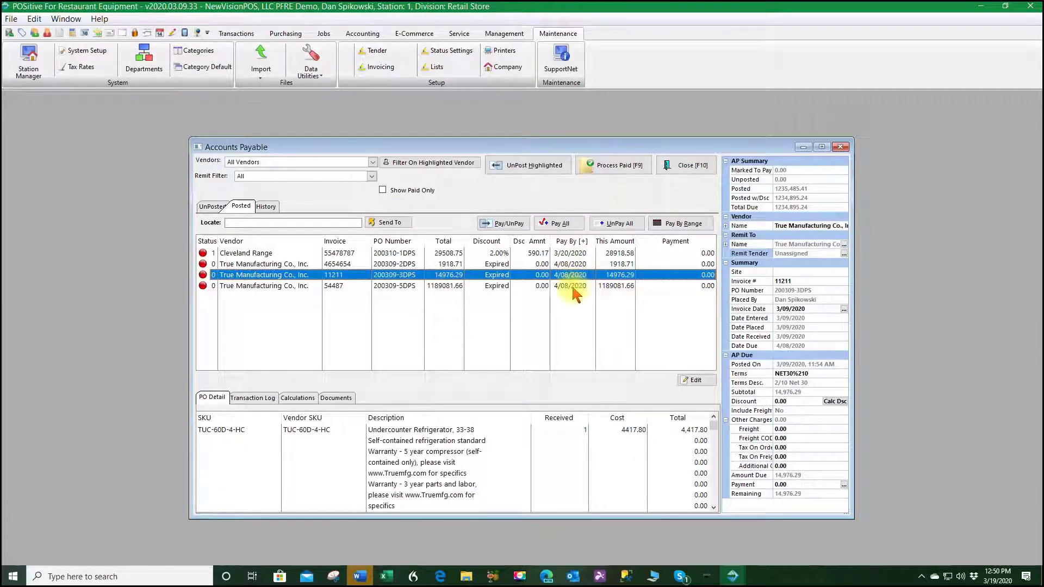
key("Up")
key("Up")
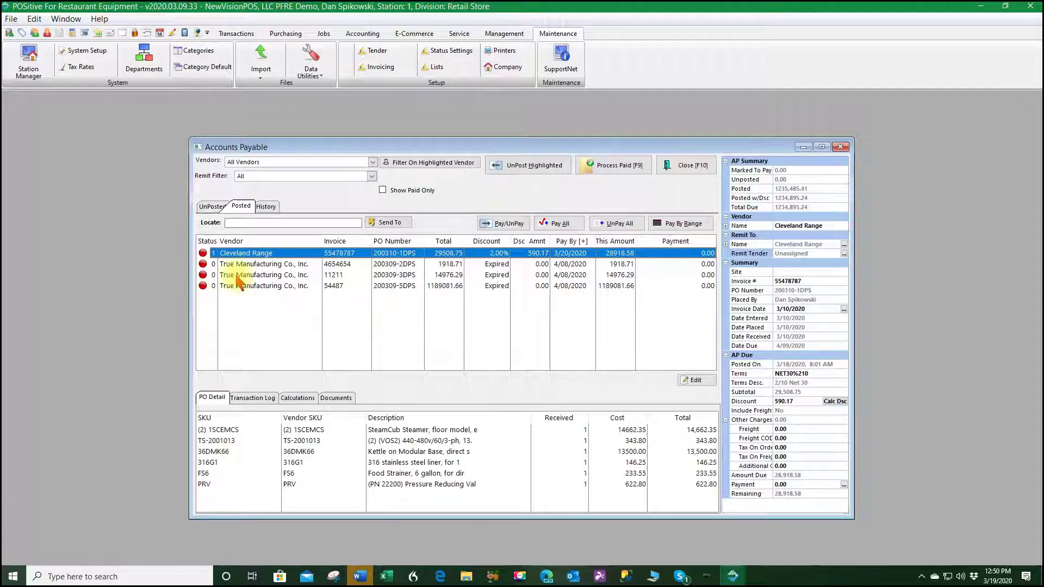
Mark all four posted invoices to be paid in full with Pay All, then begin Process Paid
left_click(562, 223)
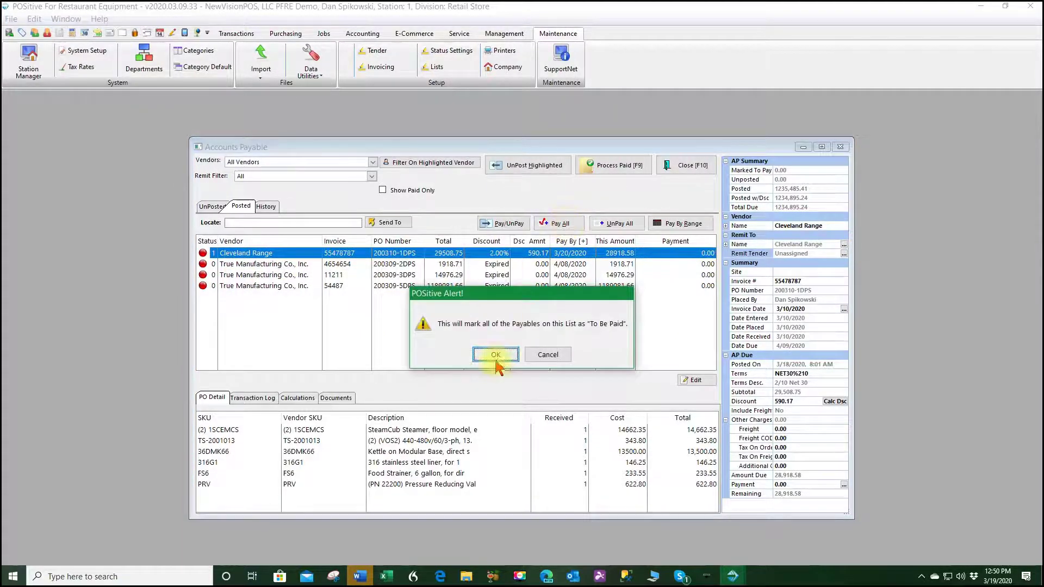
left_click(496, 355)
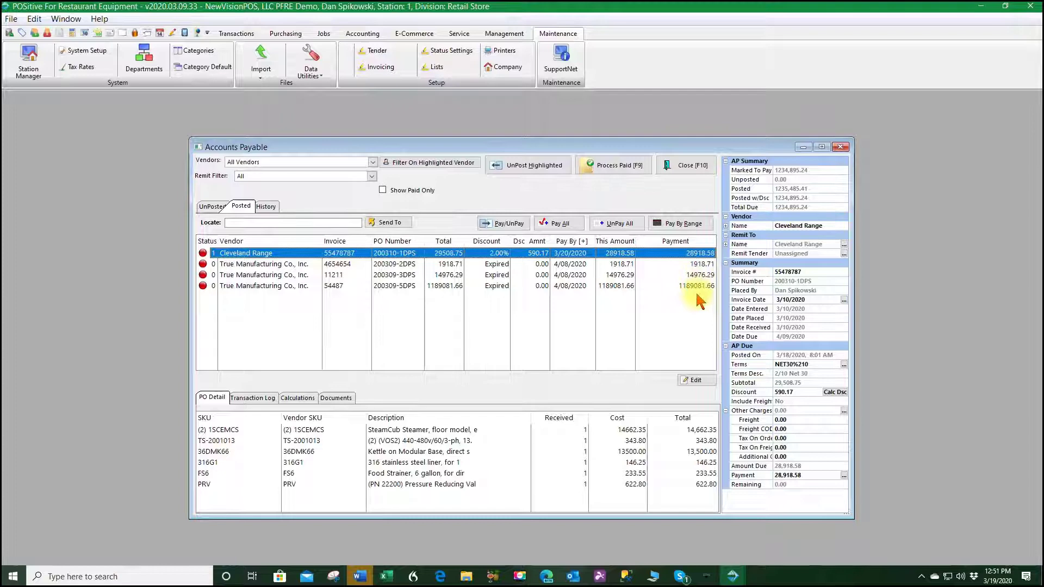
left_click(613, 166)
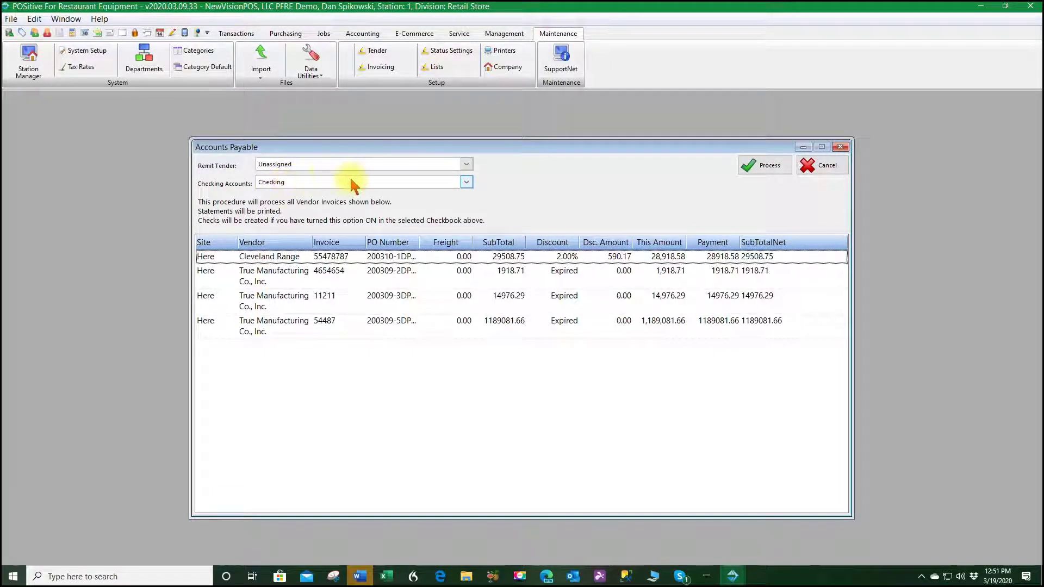
Keep Checking as the checking account and process the four invoice payments
left_click(467, 183)
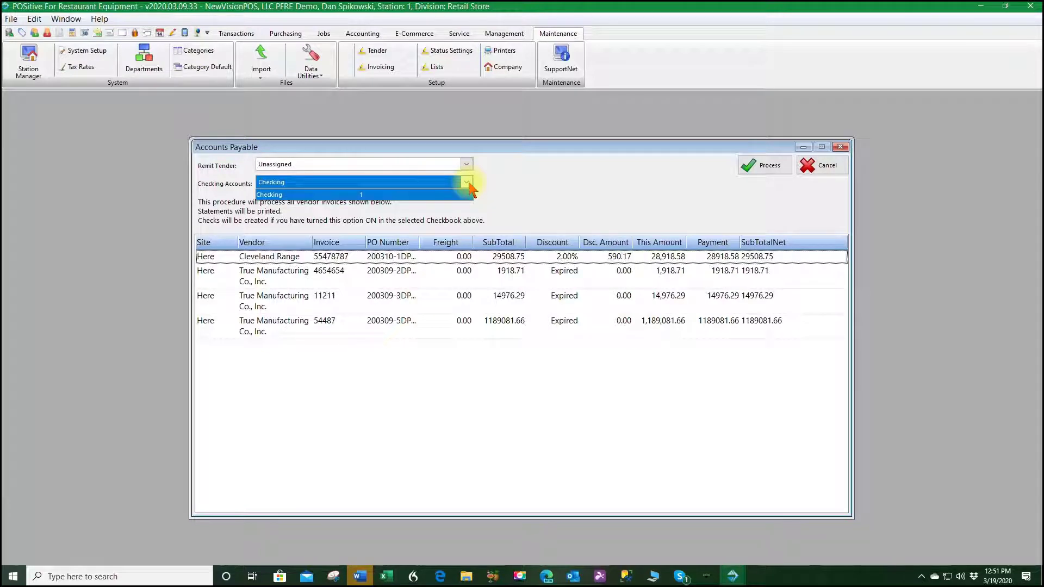
left_click(468, 185)
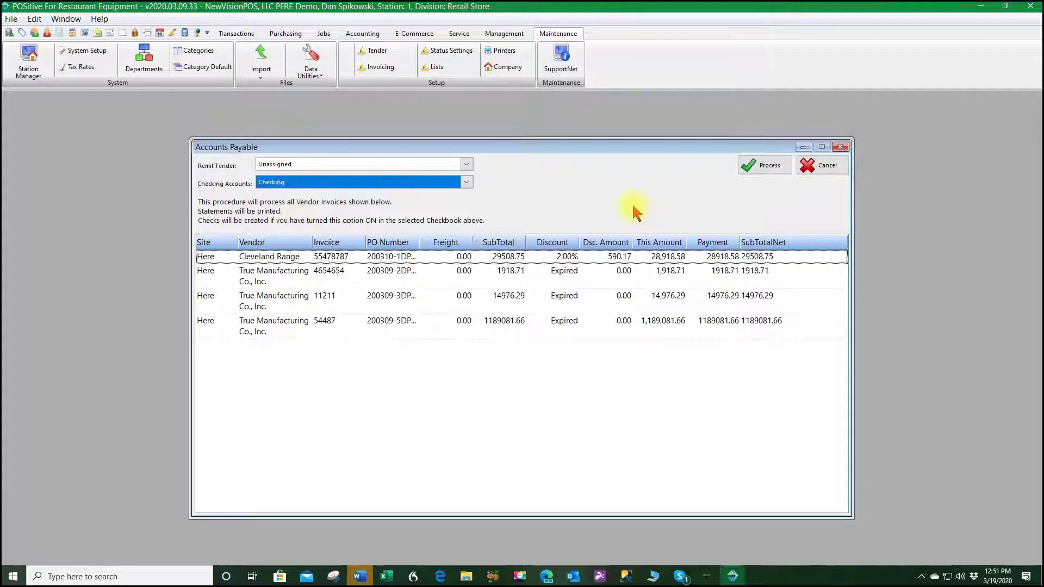
left_click(770, 166)
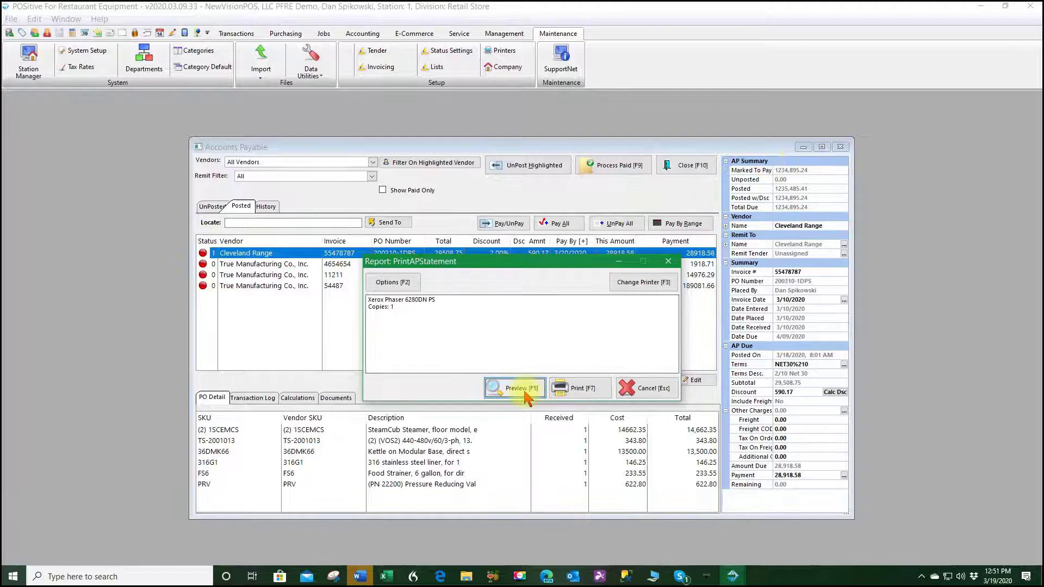
Preview the PrintAPStatement report, then close the preview and the Processing Records log
left_click(514, 388)
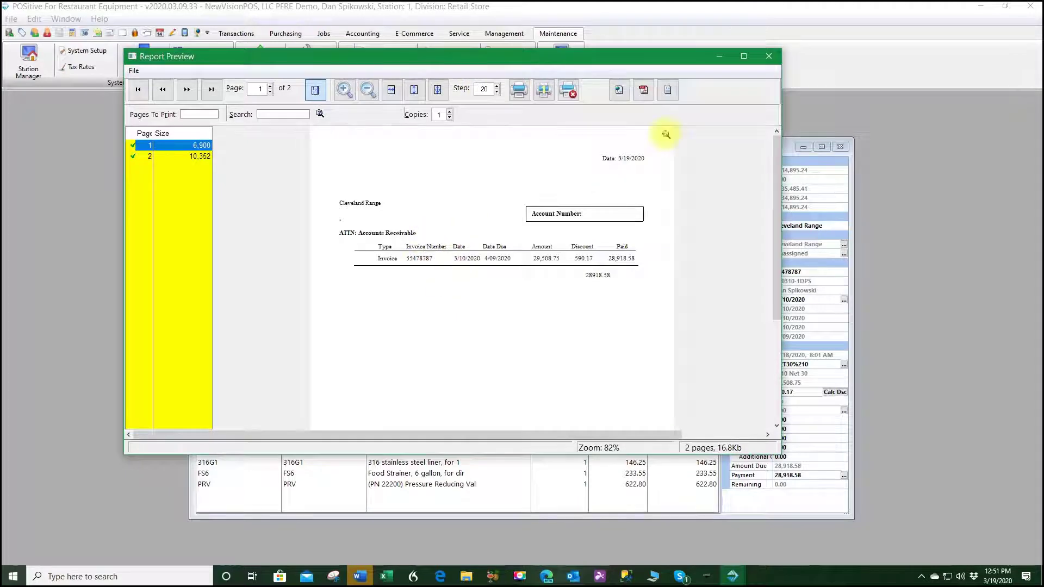
left_click(775, 60)
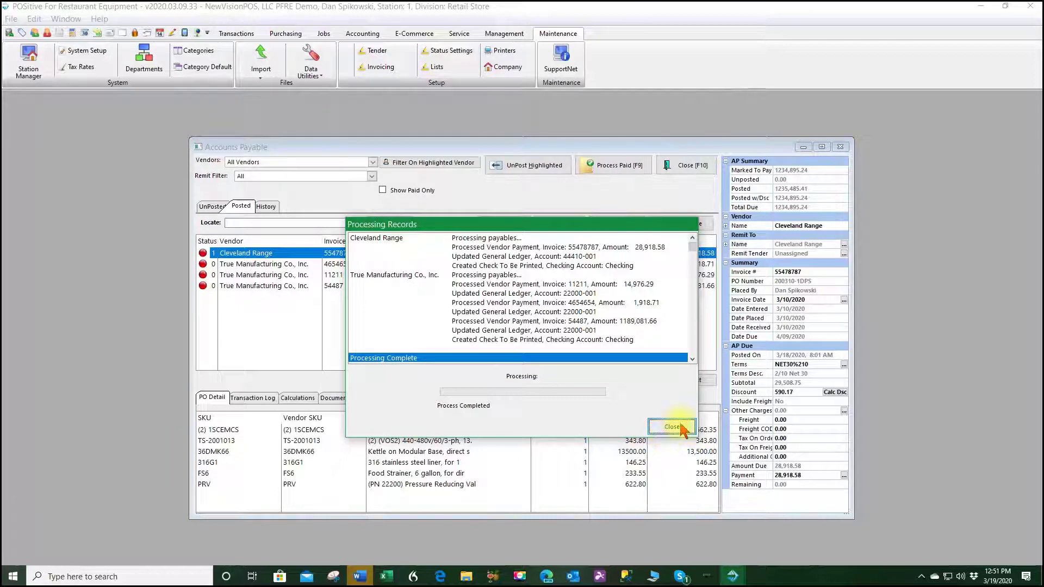
left_click(672, 427)
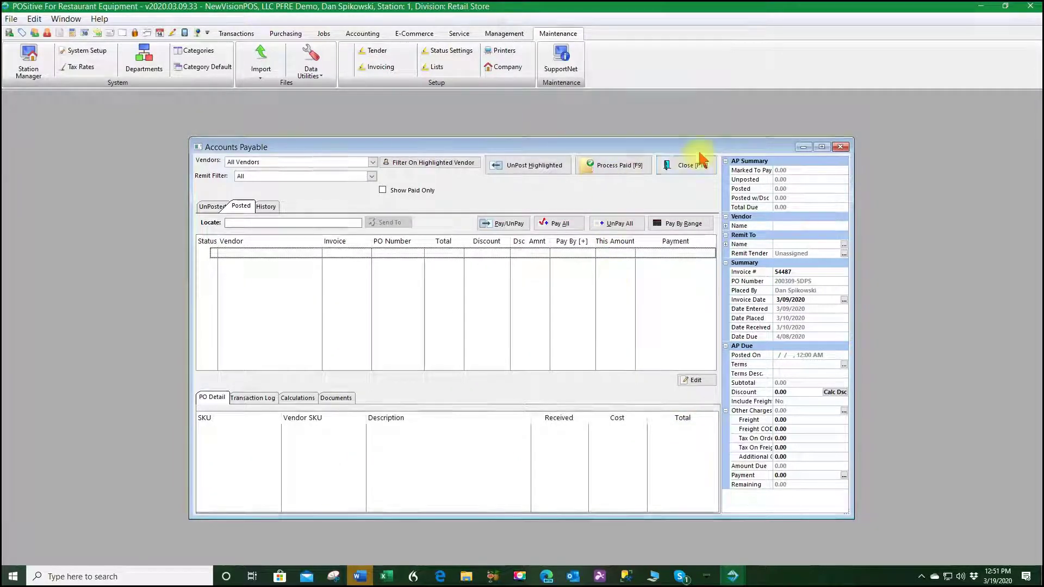
Close Accounts Payable, open the Checking checkbook, view Print Checks, then return to the Register
left_click(698, 171)
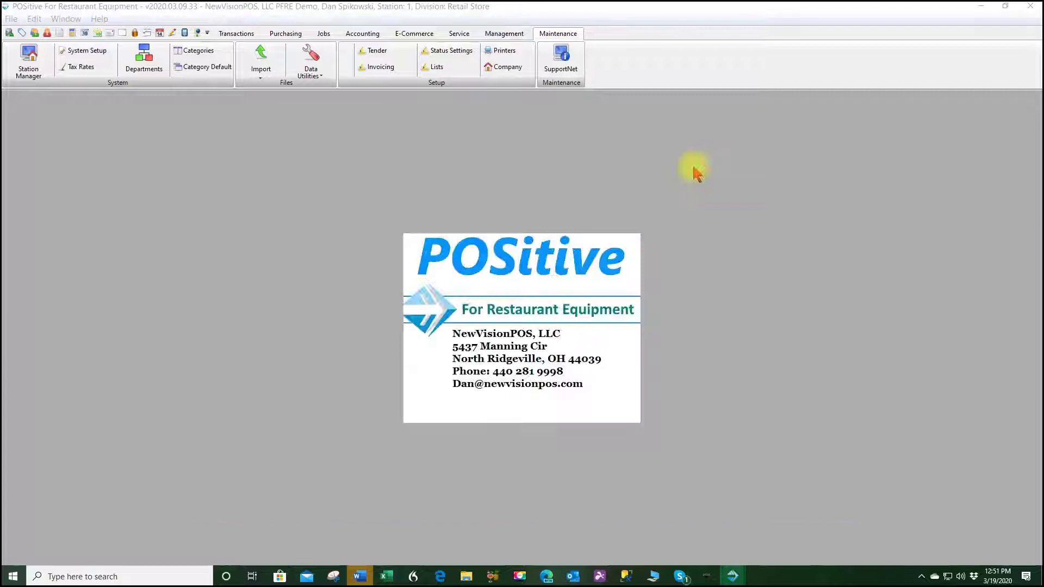
left_click(356, 34)
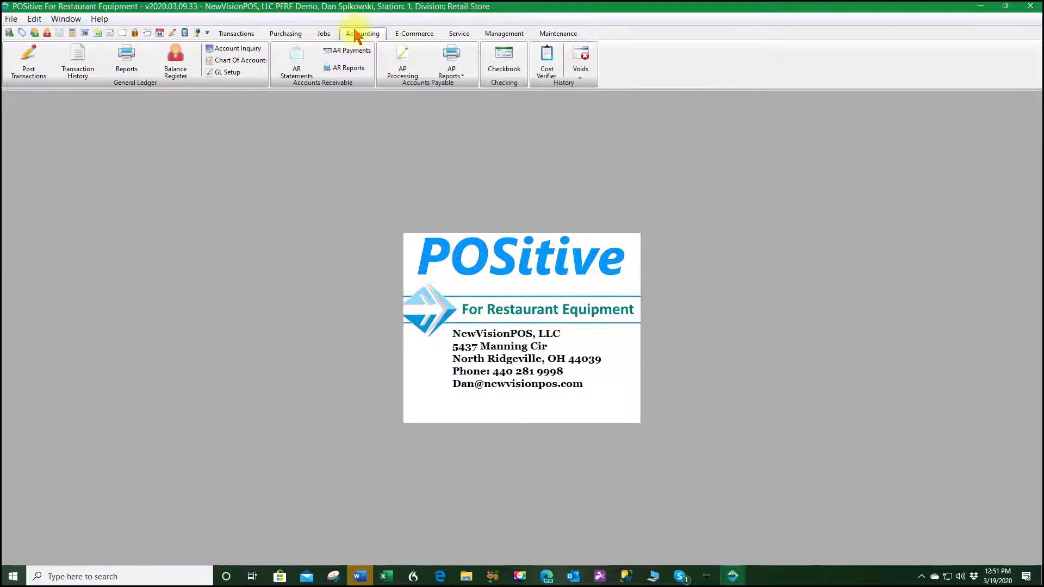
left_click(505, 71)
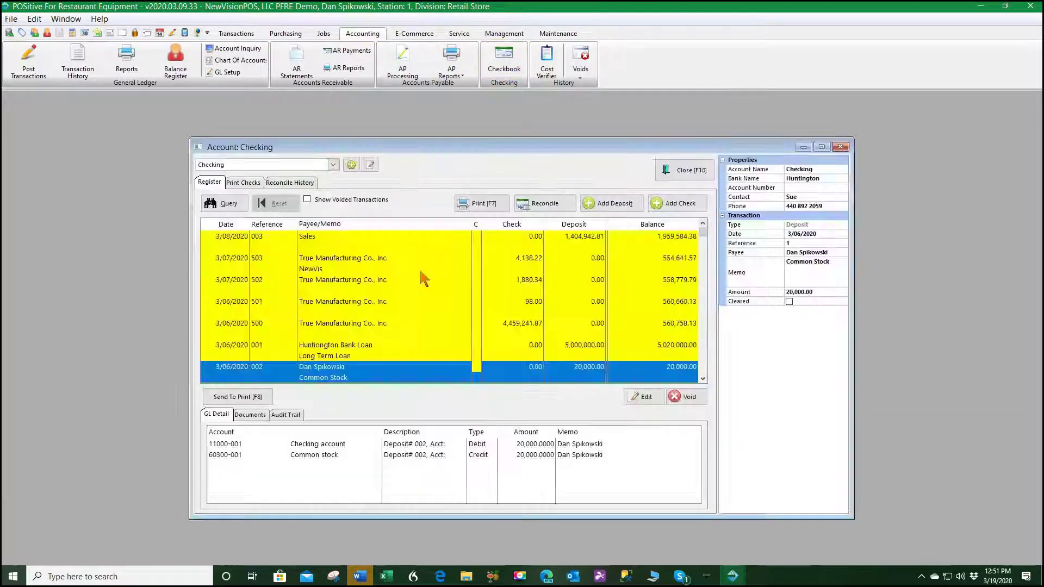
left_click(239, 184)
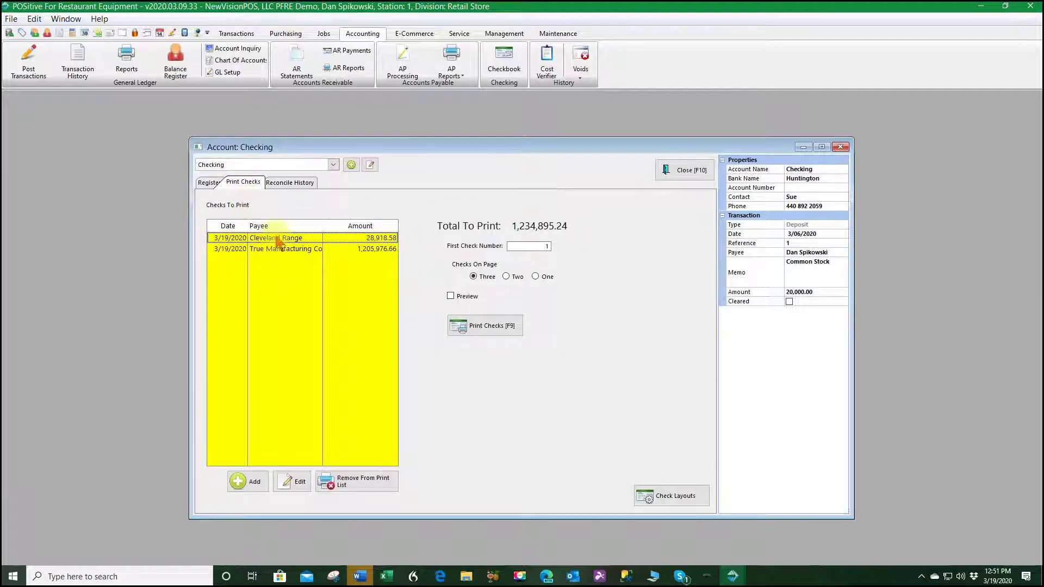
double_click(283, 278)
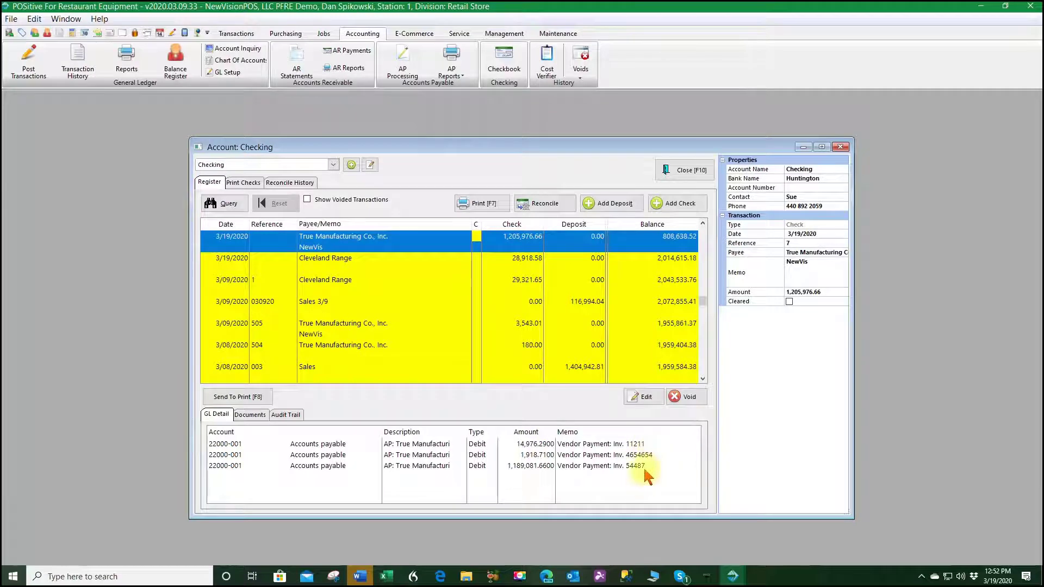
Select the 3/19/2020 Cleveland Range check in the Checking register
left_click(322, 260)
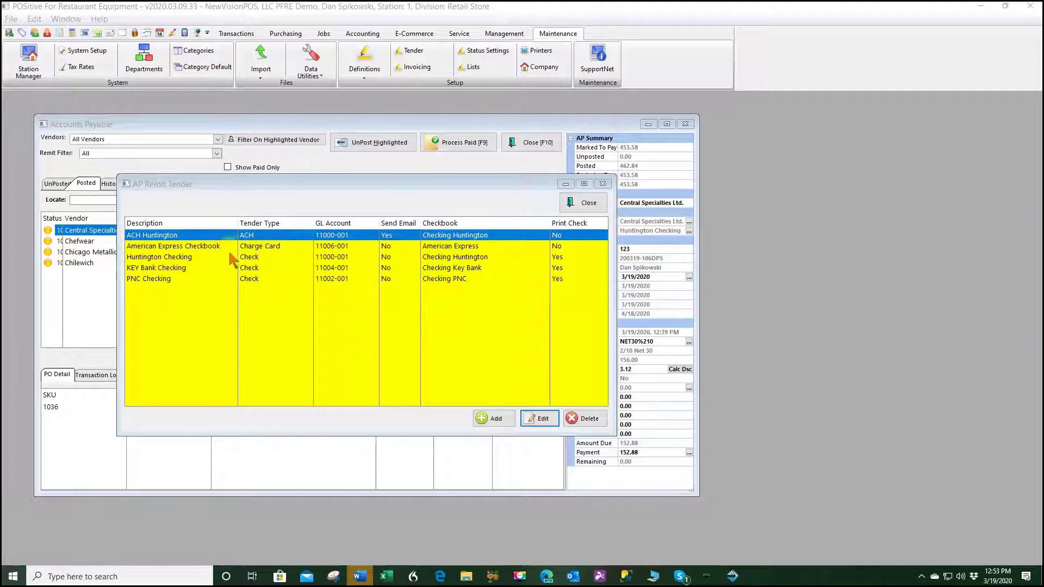
Select the Huntington Checking row in the AP Remit Tender list
left_click(188, 257)
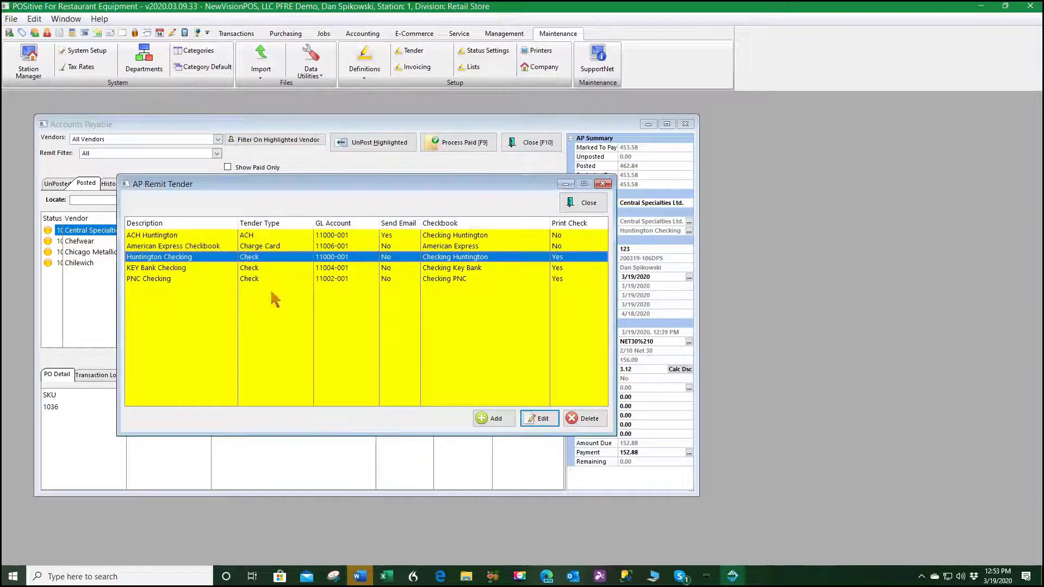
View the Huntington Checking tender record, cancel without changes, and close the remit tender list
left_click(537, 418)
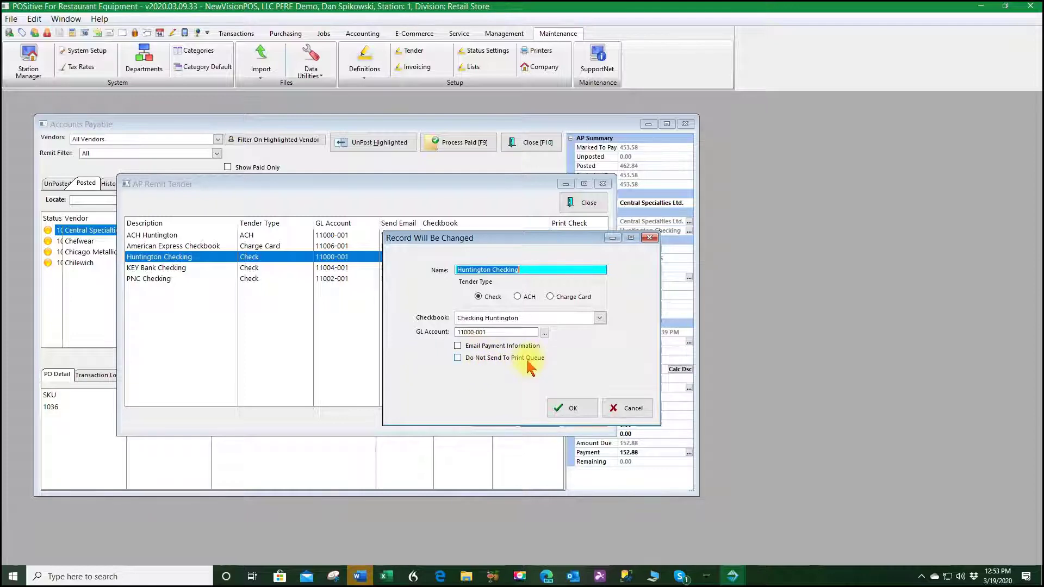
left_click(627, 411)
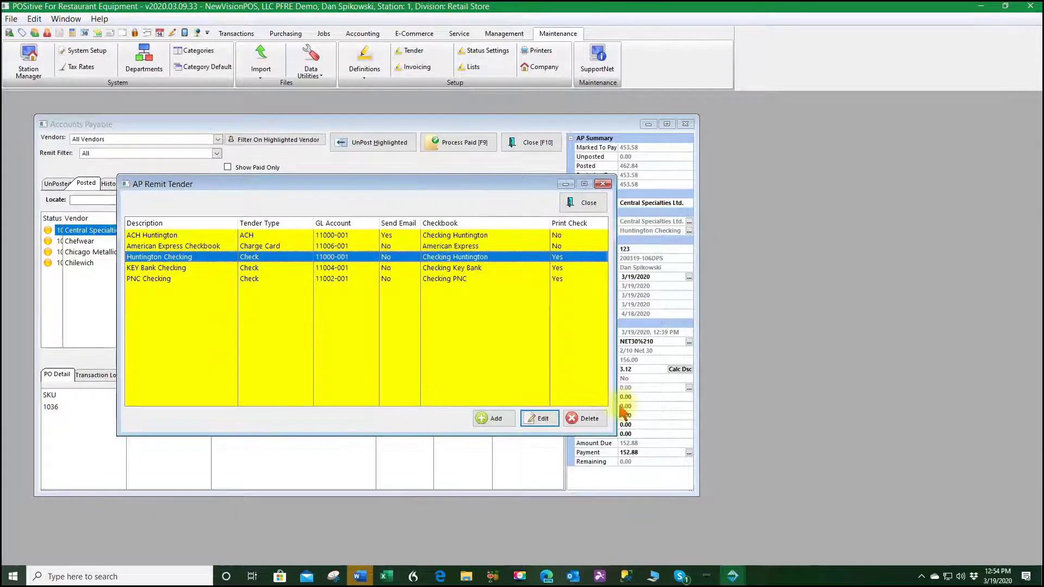
left_click(587, 204)
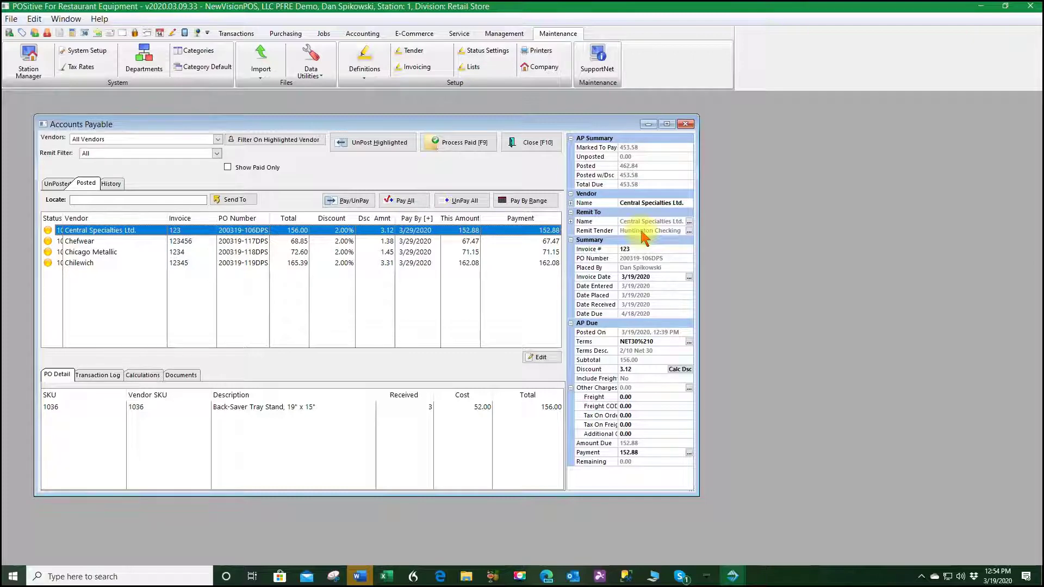
left_click(689, 230)
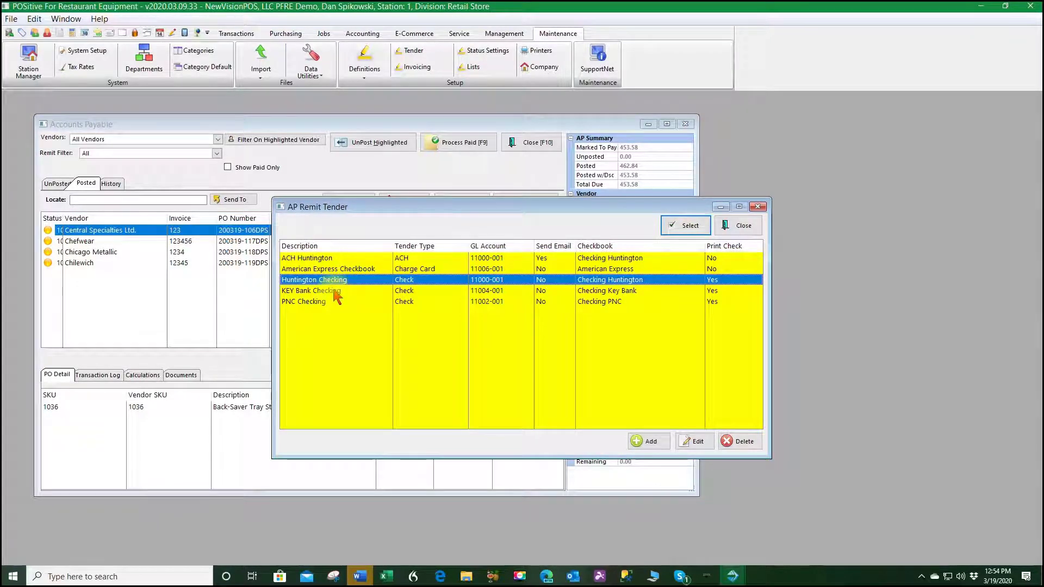
left_click(749, 231)
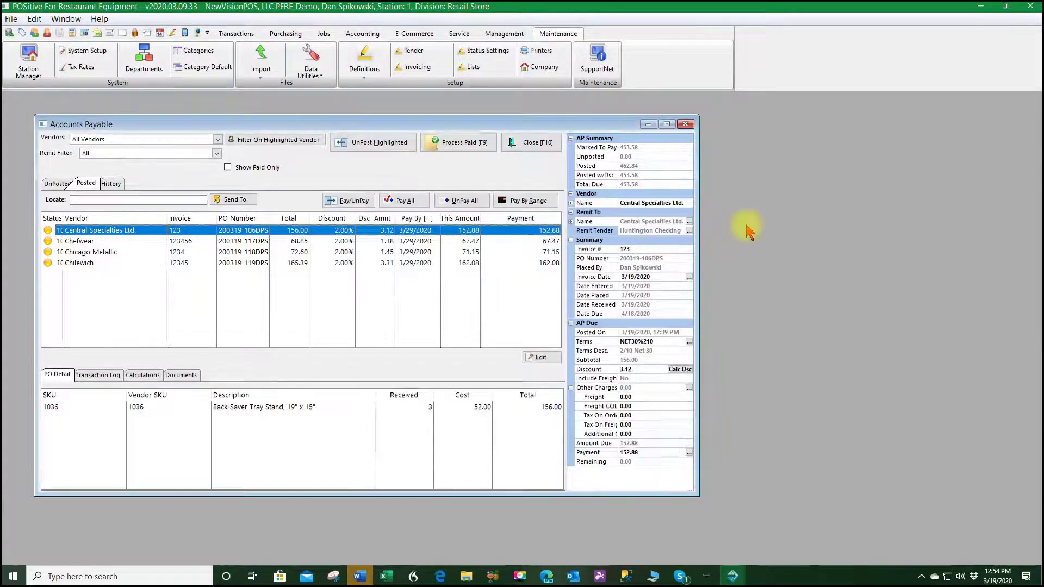
left_click(469, 243)
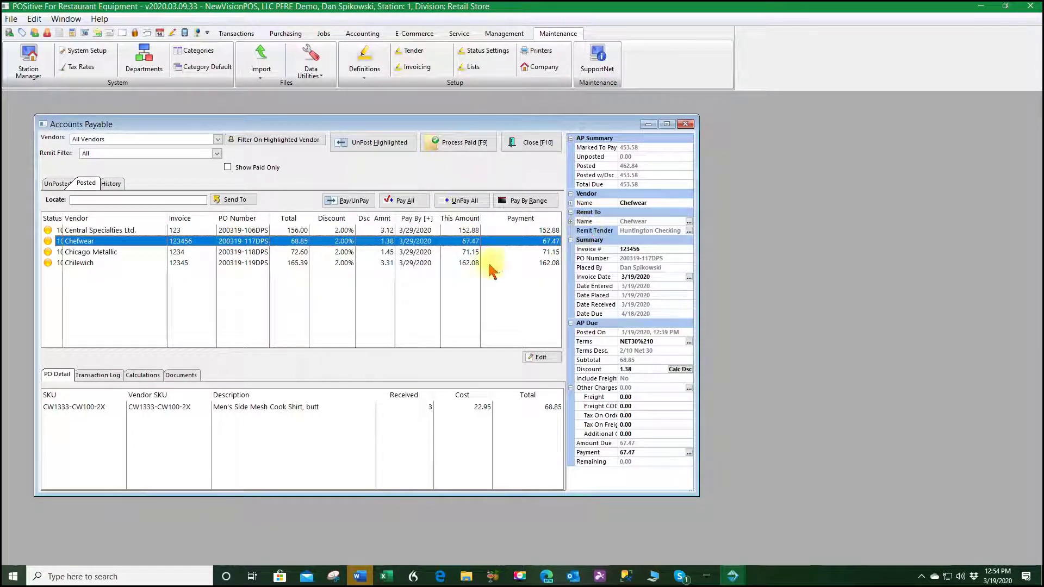
left_click(465, 253)
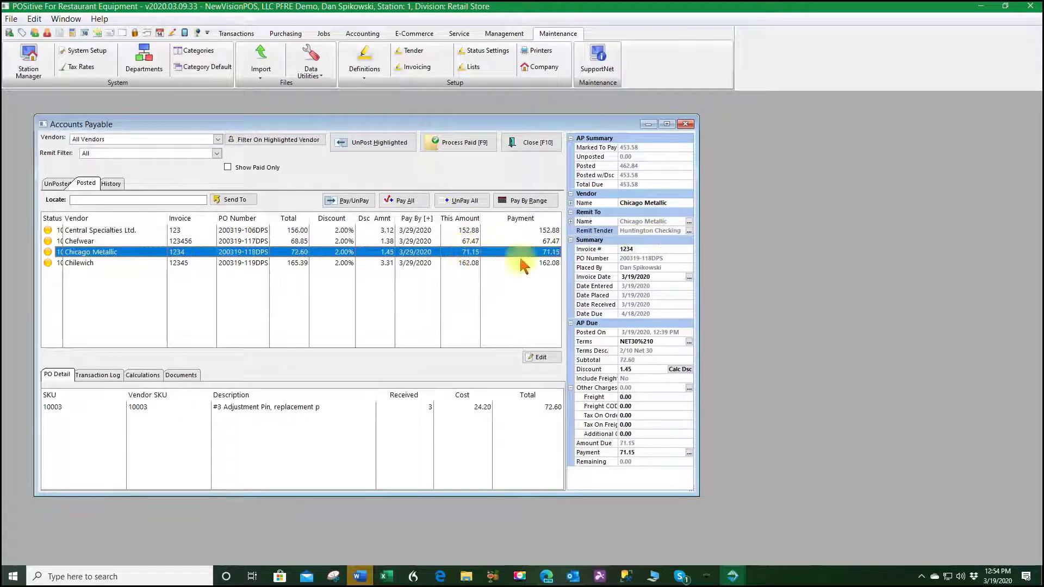
left_click(465, 264)
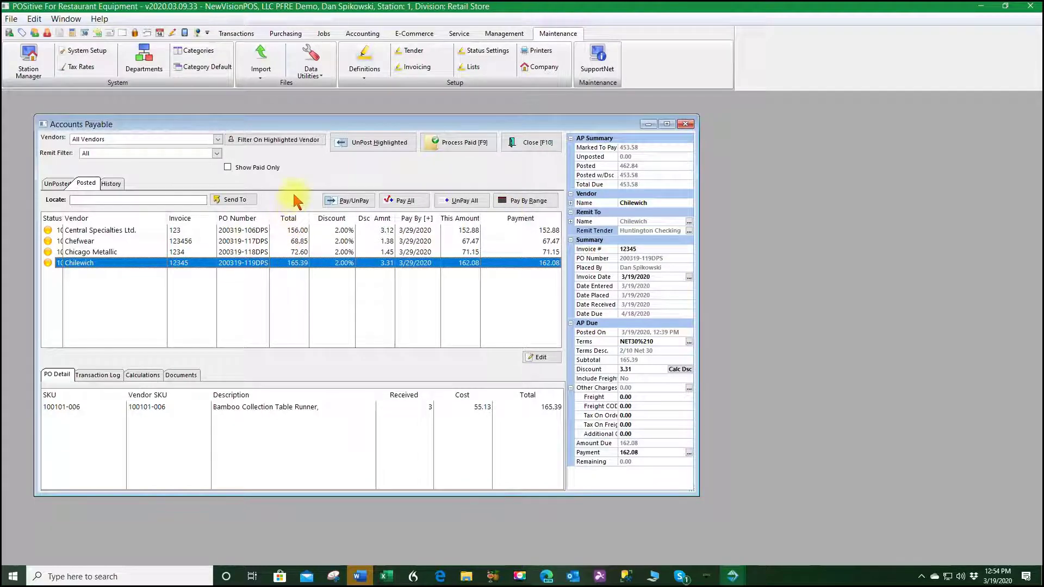
Process the four paid invoices with Huntington Checking selected as the remit tender
left_click(460, 143)
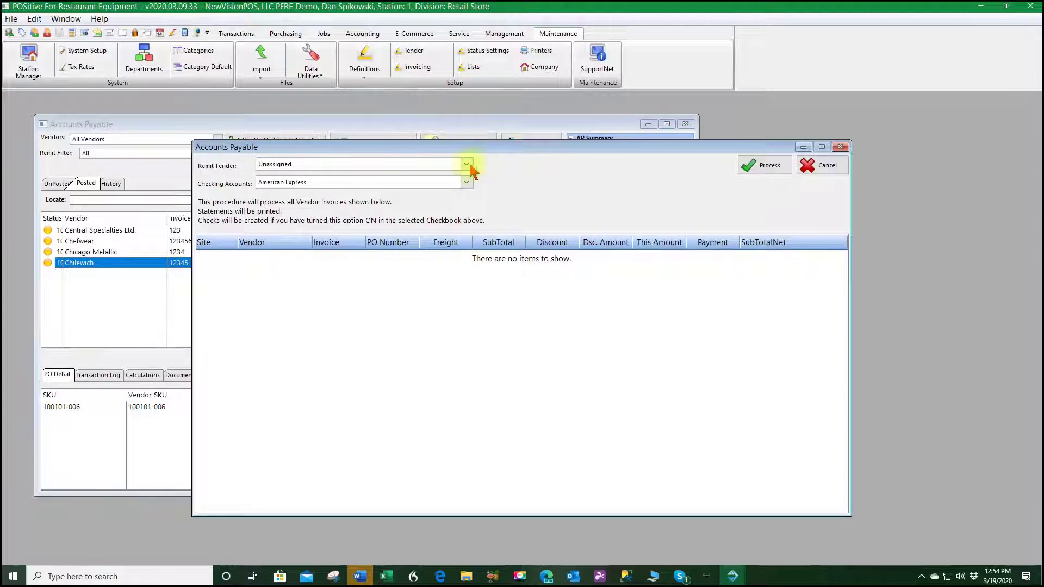
left_click(467, 165)
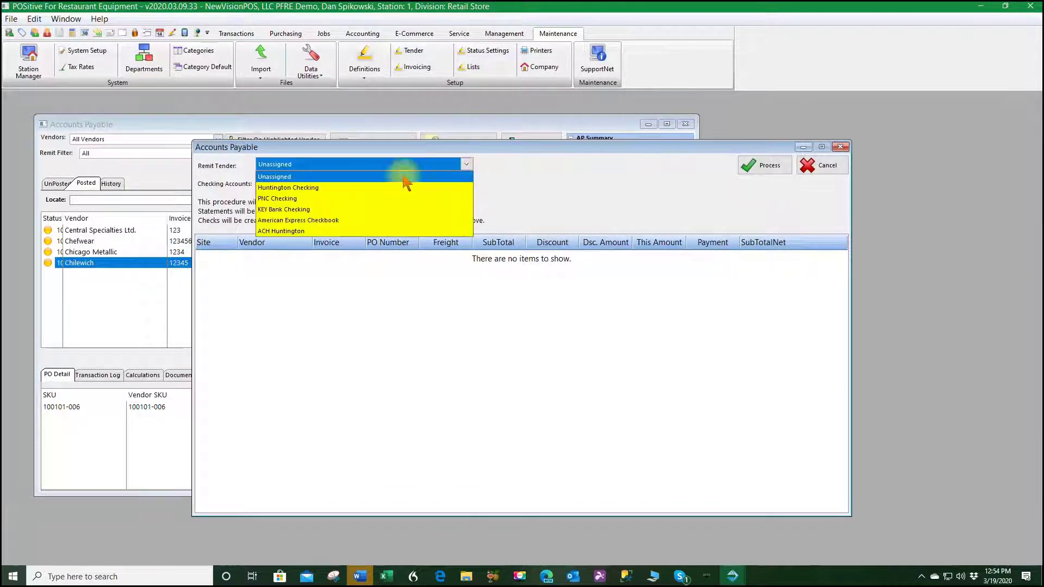
left_click(302, 189)
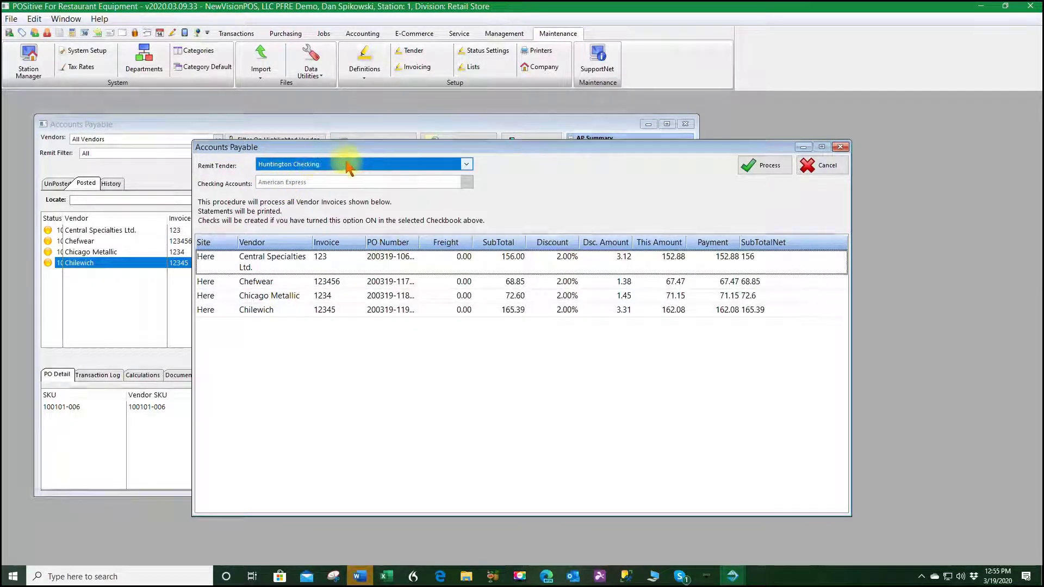
left_click(768, 167)
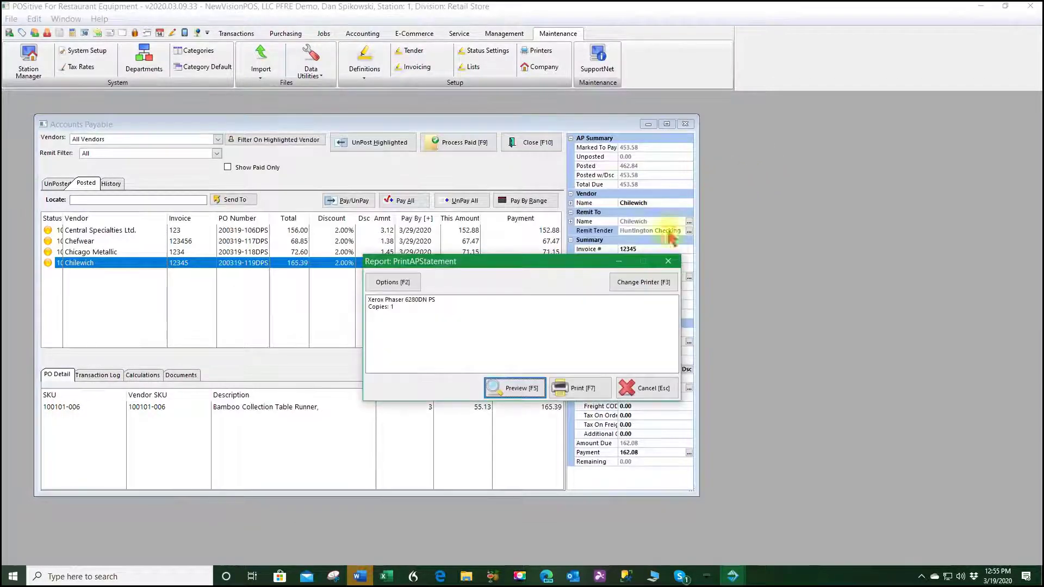
Preview the four AP statements, close the preview and Processing Records, then close Accounts Payable
left_click(501, 392)
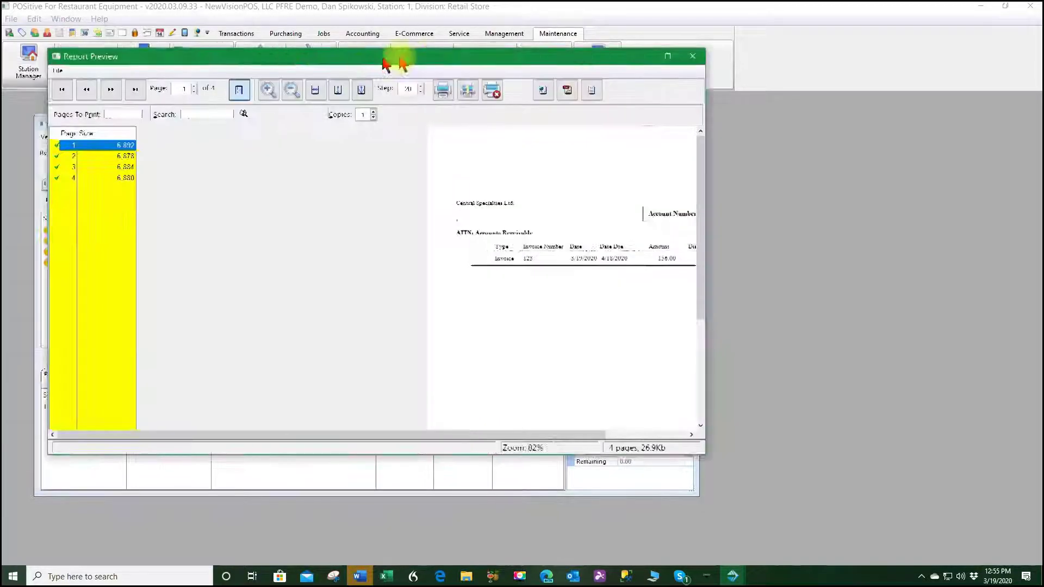
left_click_drag(392, 63, 440, 70)
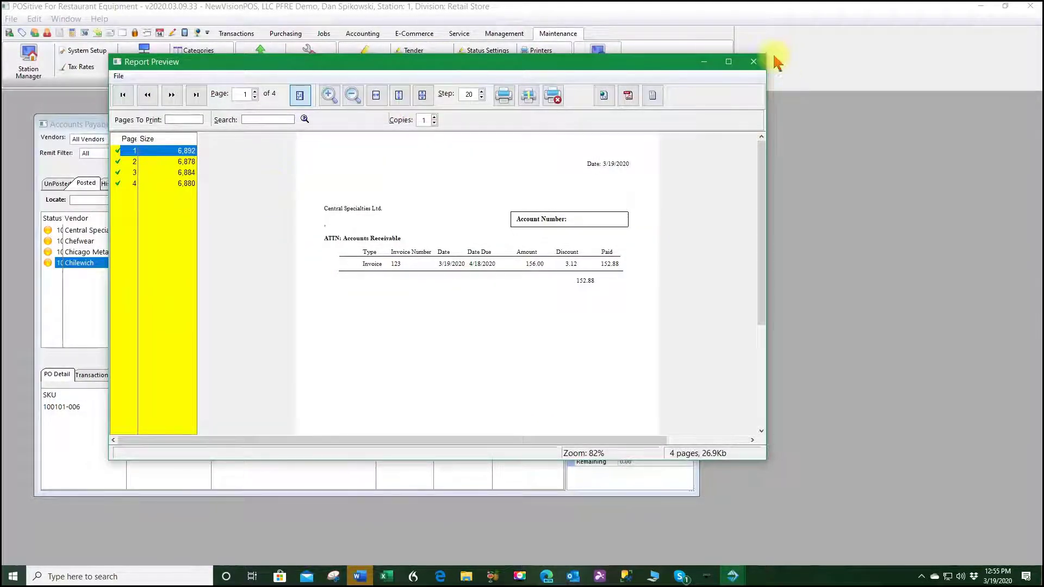
left_click(754, 62)
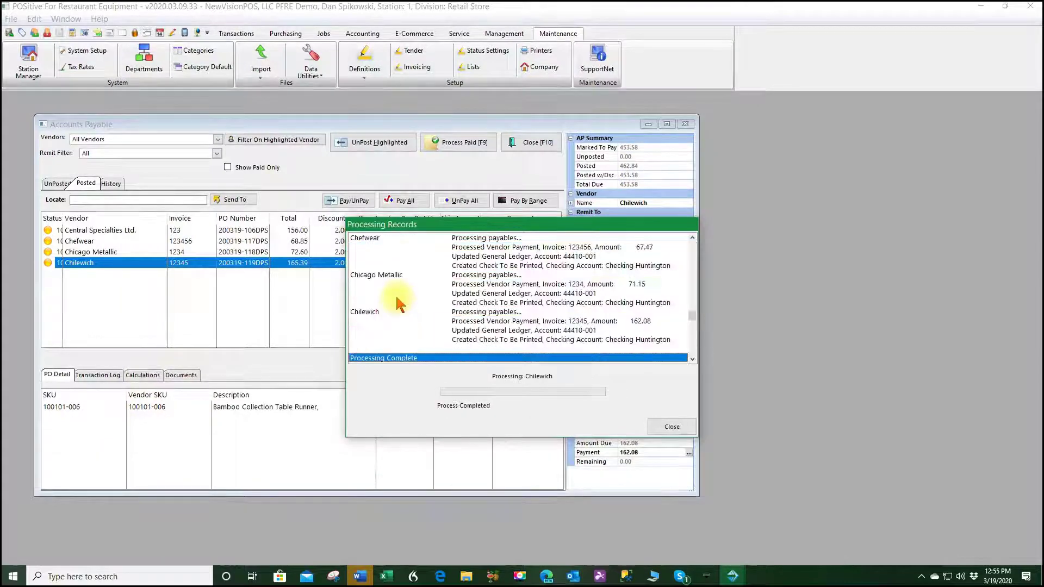
left_click(672, 426)
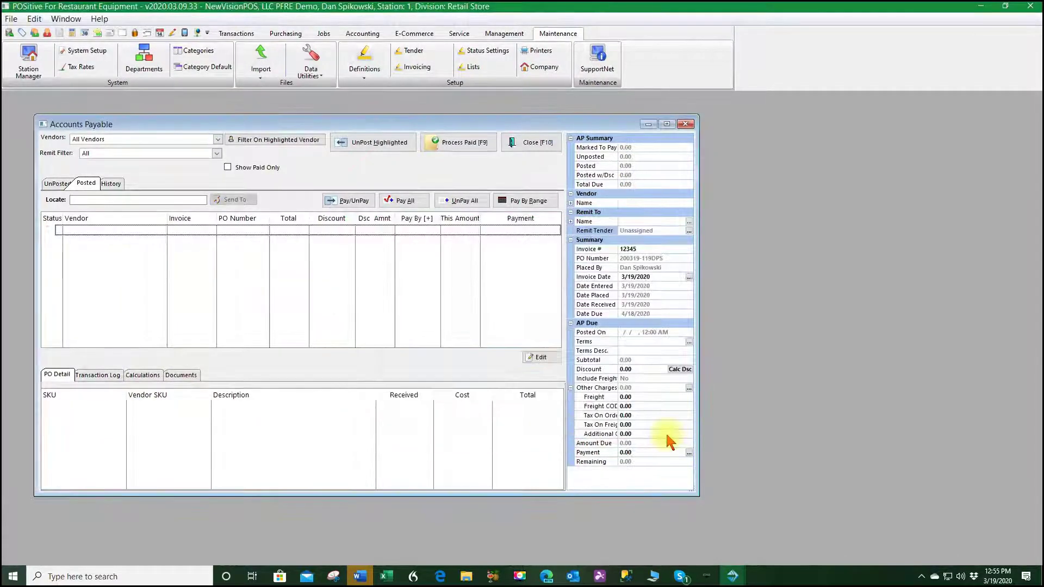
left_click(540, 143)
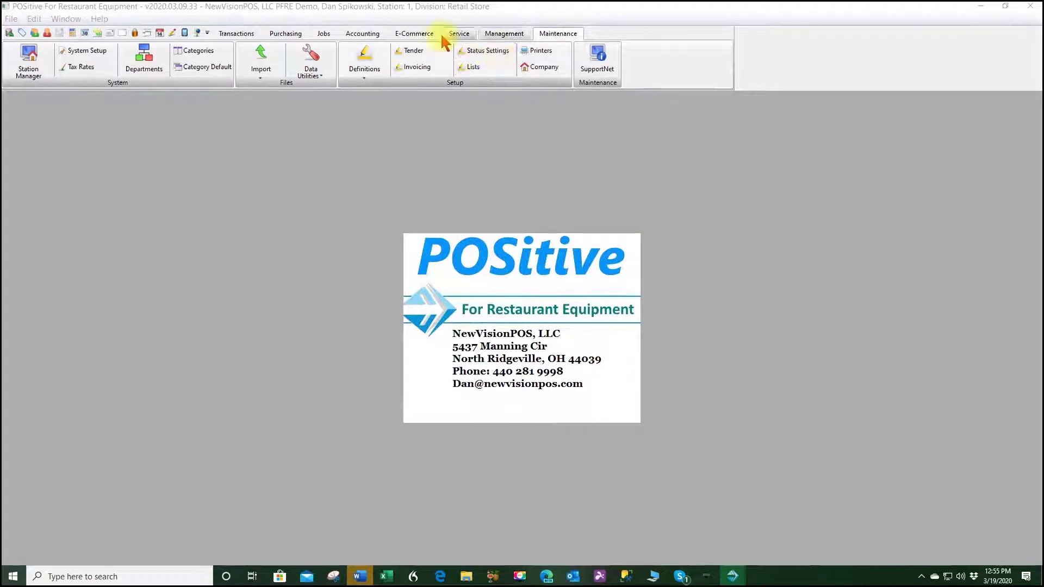
Display the Checking Huntington checkbook's Print Checks list, showing eight queued checks totaling 1,654.01
left_click(363, 34)
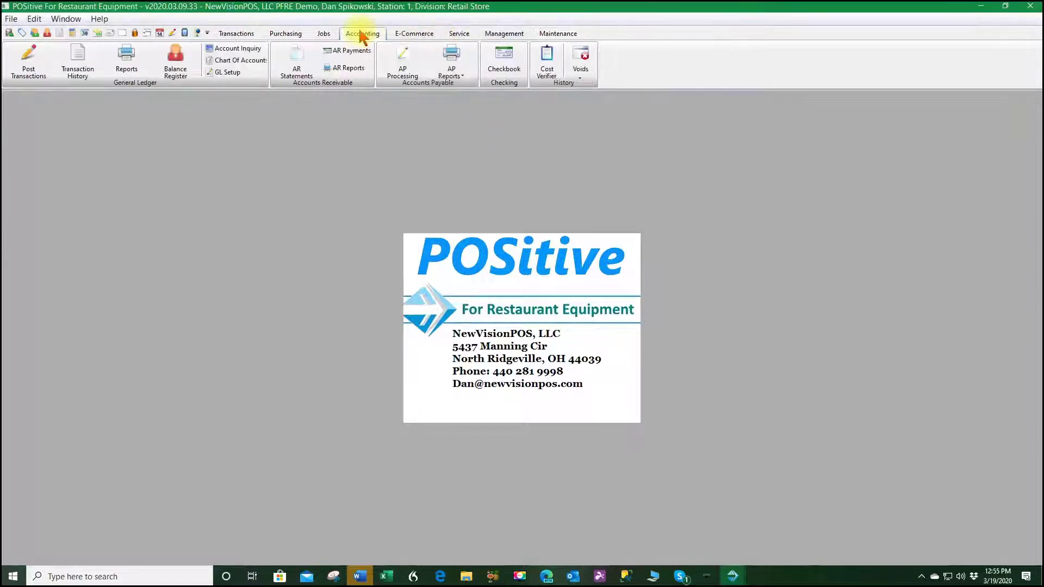
left_click(504, 63)
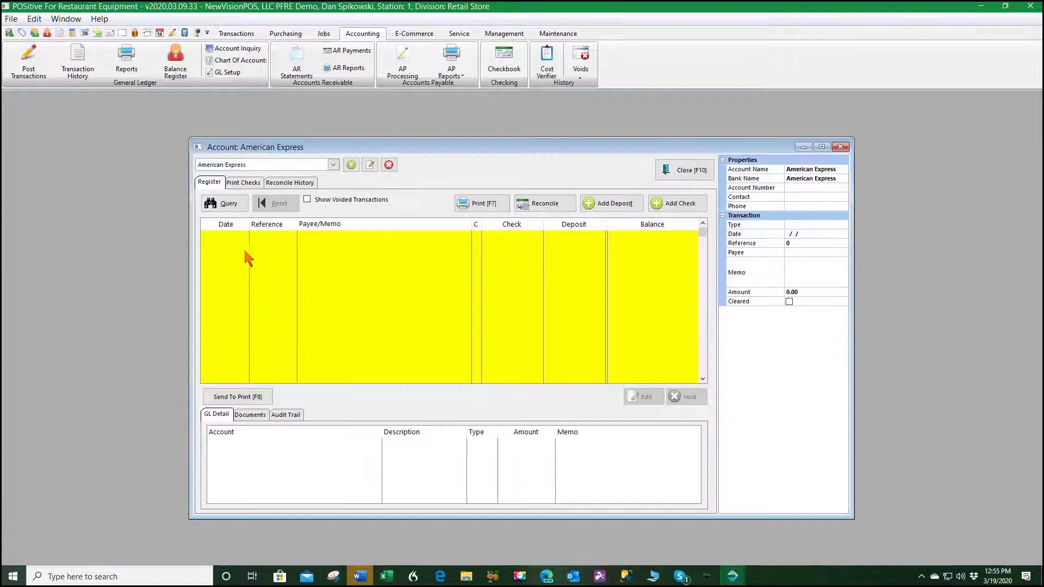
left_click(333, 164)
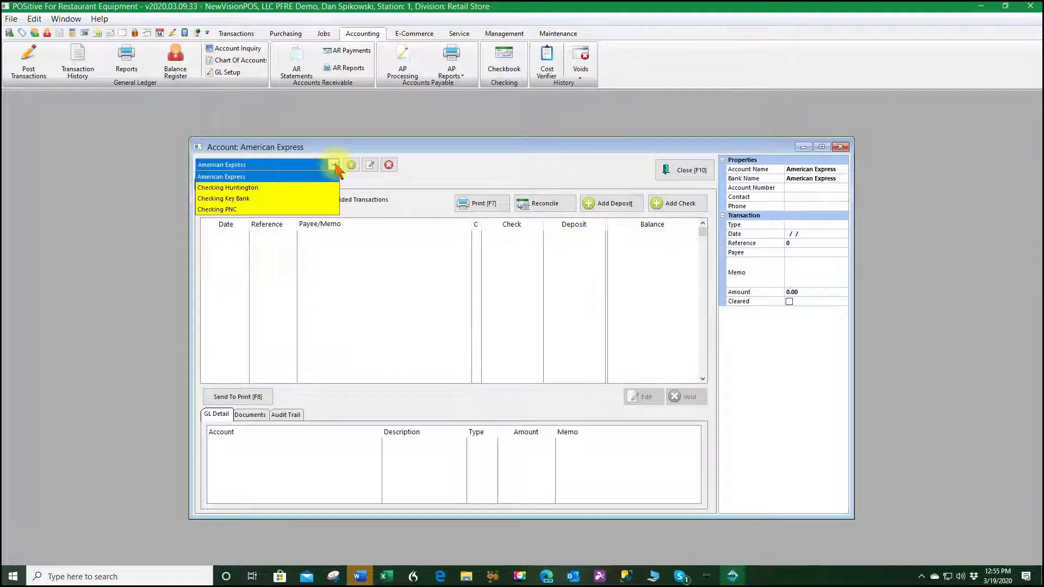
left_click(255, 188)
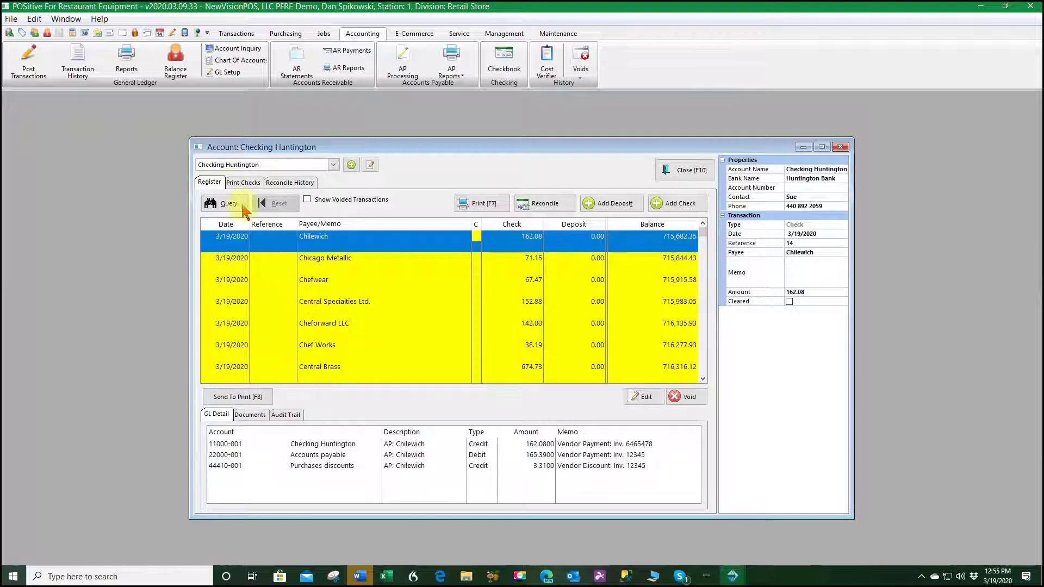
left_click(243, 182)
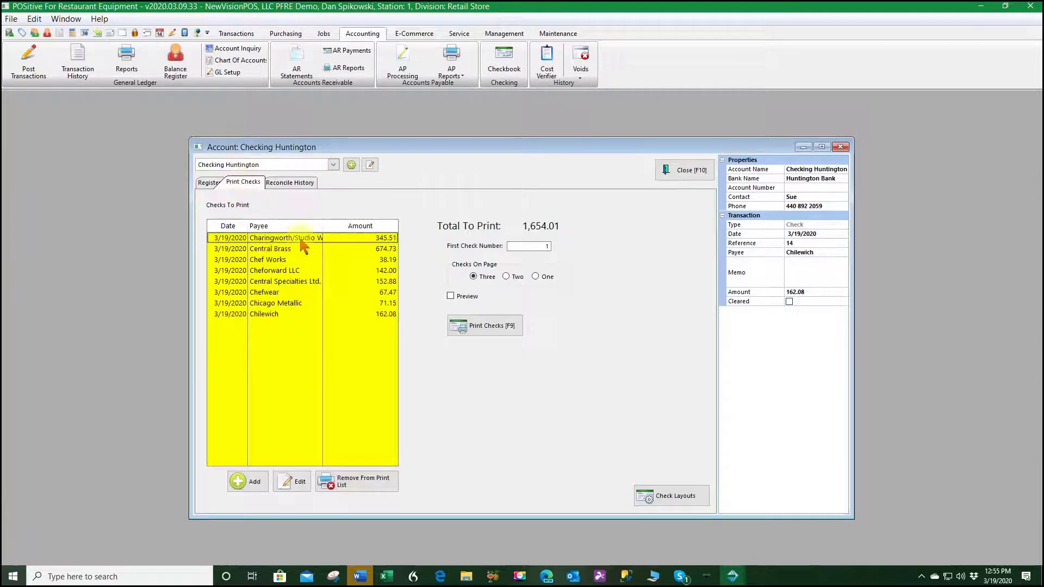